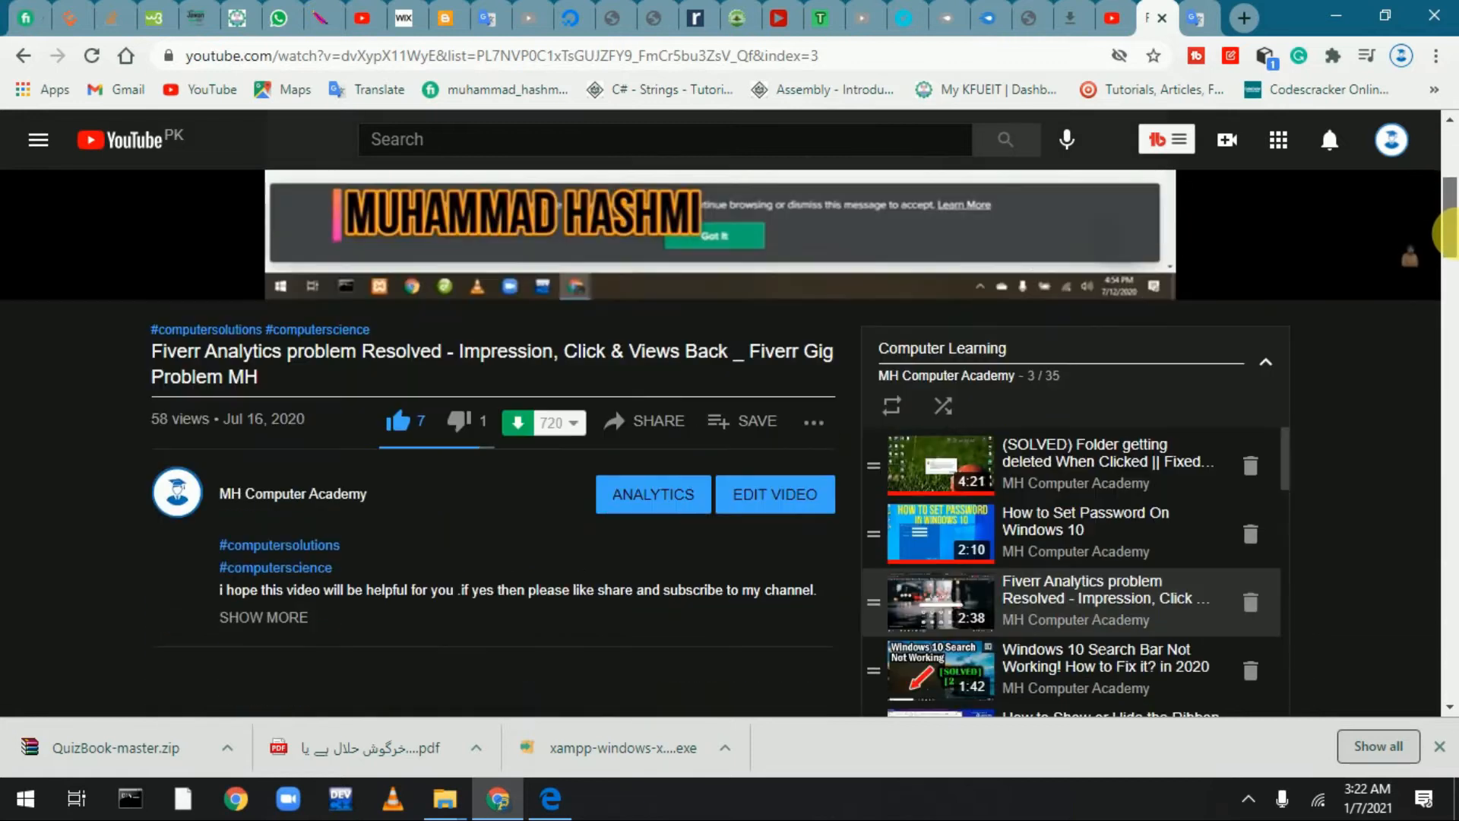
# Step: Open the playlist video "(SOLVED) Folder getting deleted When Clicked" and bring up its video details for editing
pyautogui.click(1438, 746)
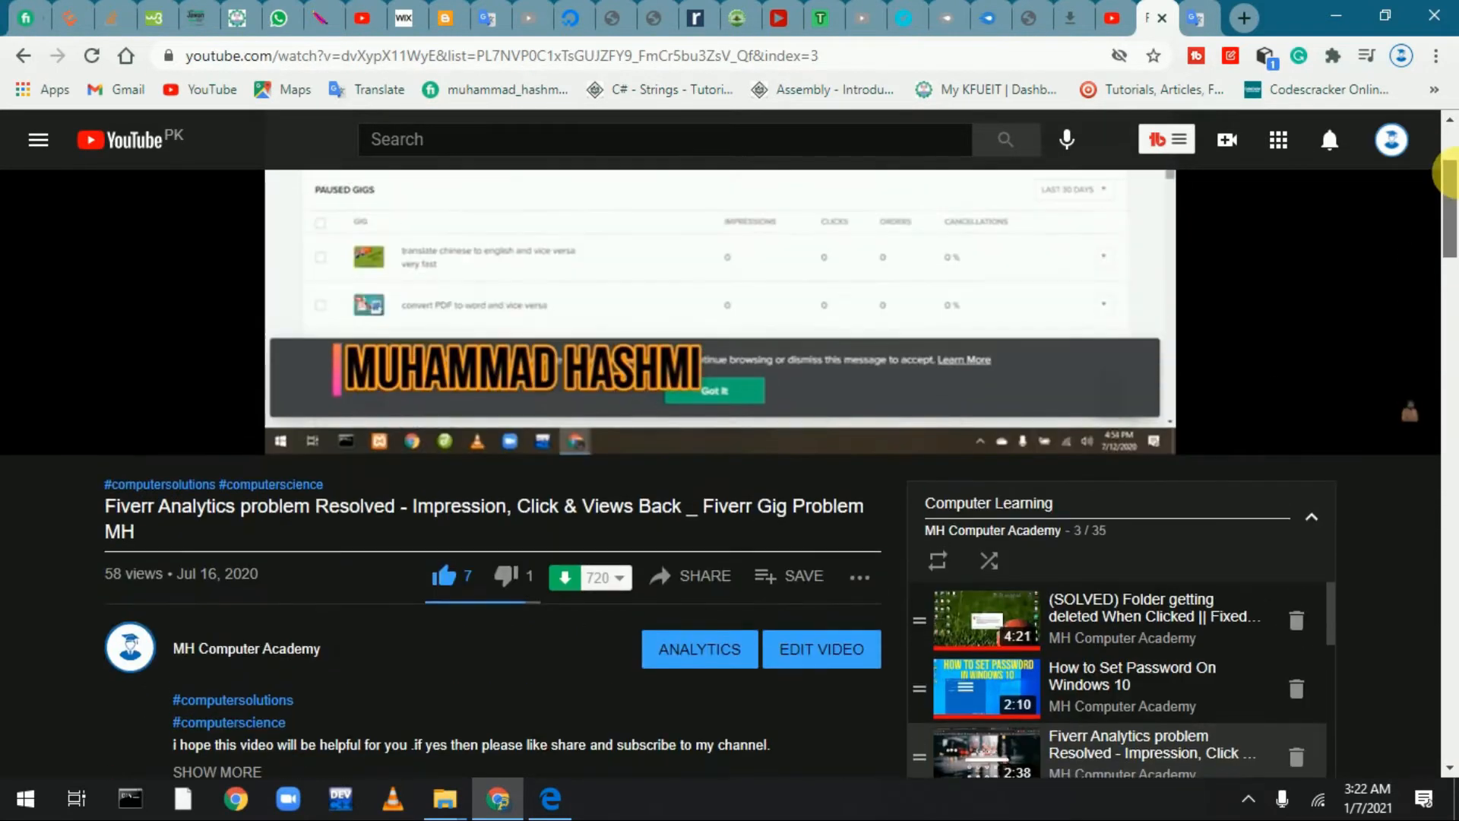
pyautogui.click(988, 359)
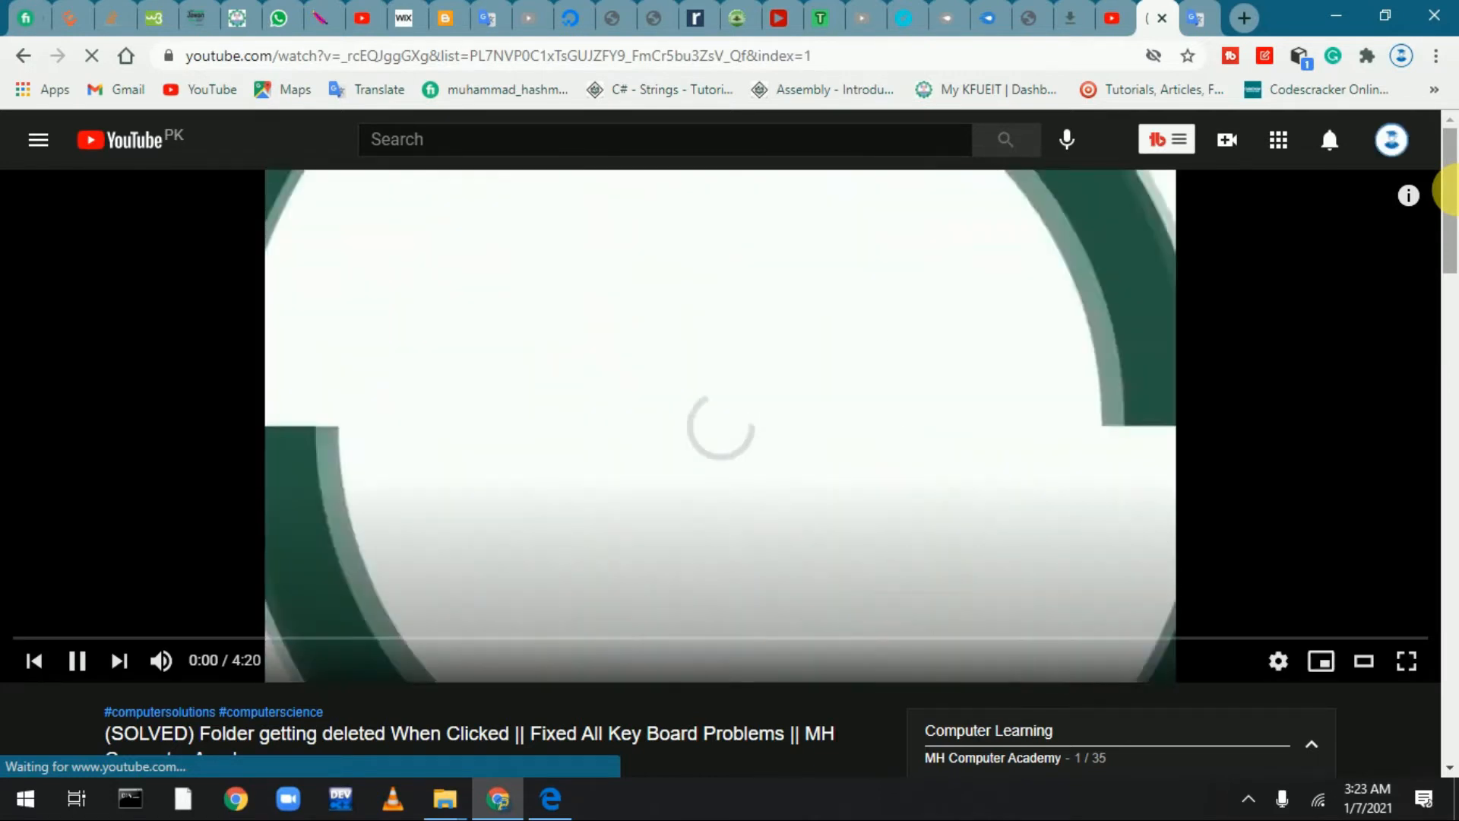
pyautogui.moveTo(1451, 192); pyautogui.dragTo(1451, 257)
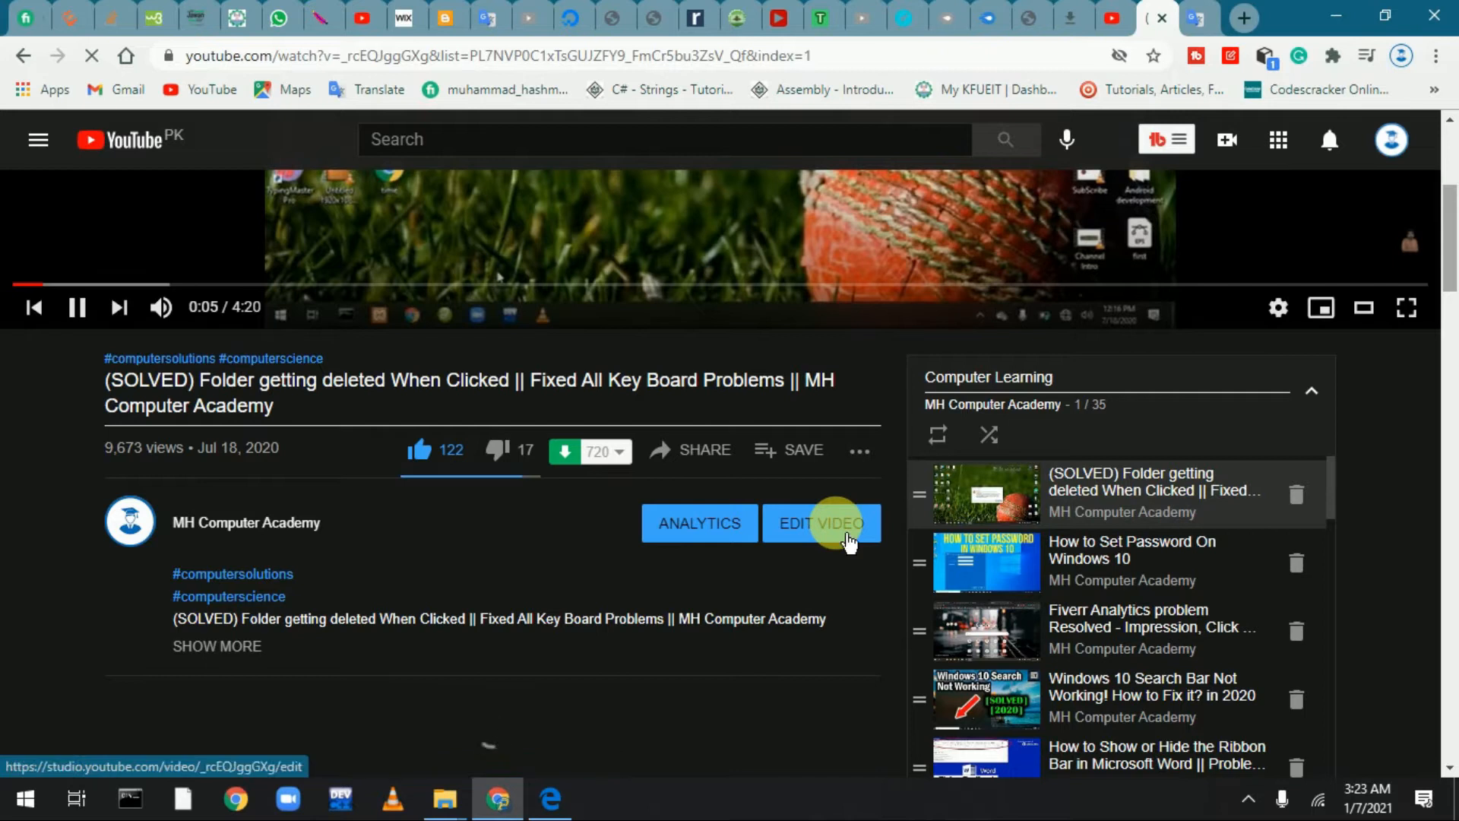
pyautogui.click(848, 539)
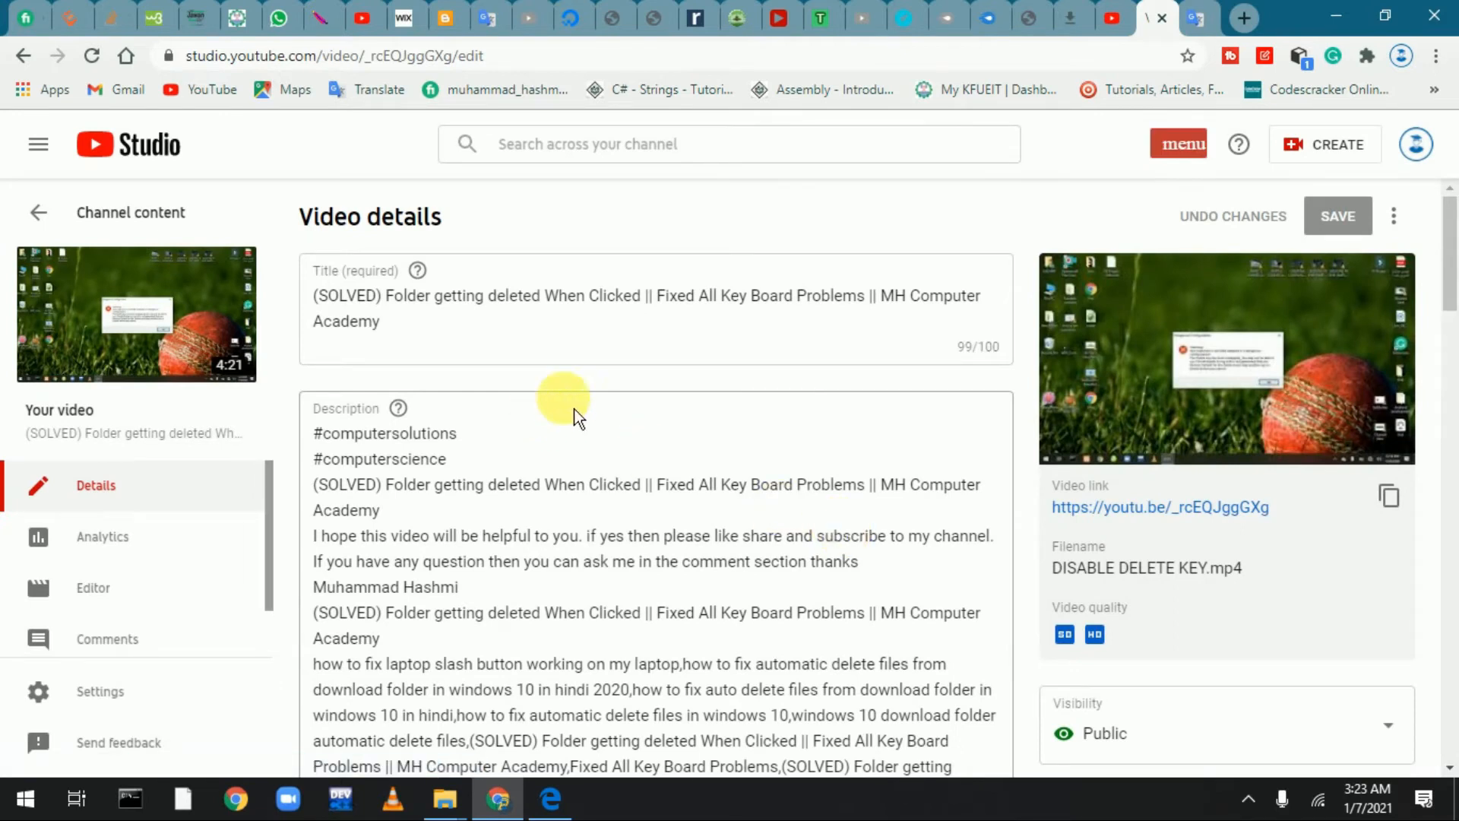
# Step: Go to the video's subtitles page and start adding subtitles for English
pyautogui.moveTo(1453, 267); pyautogui.dragTo(1452, 294)
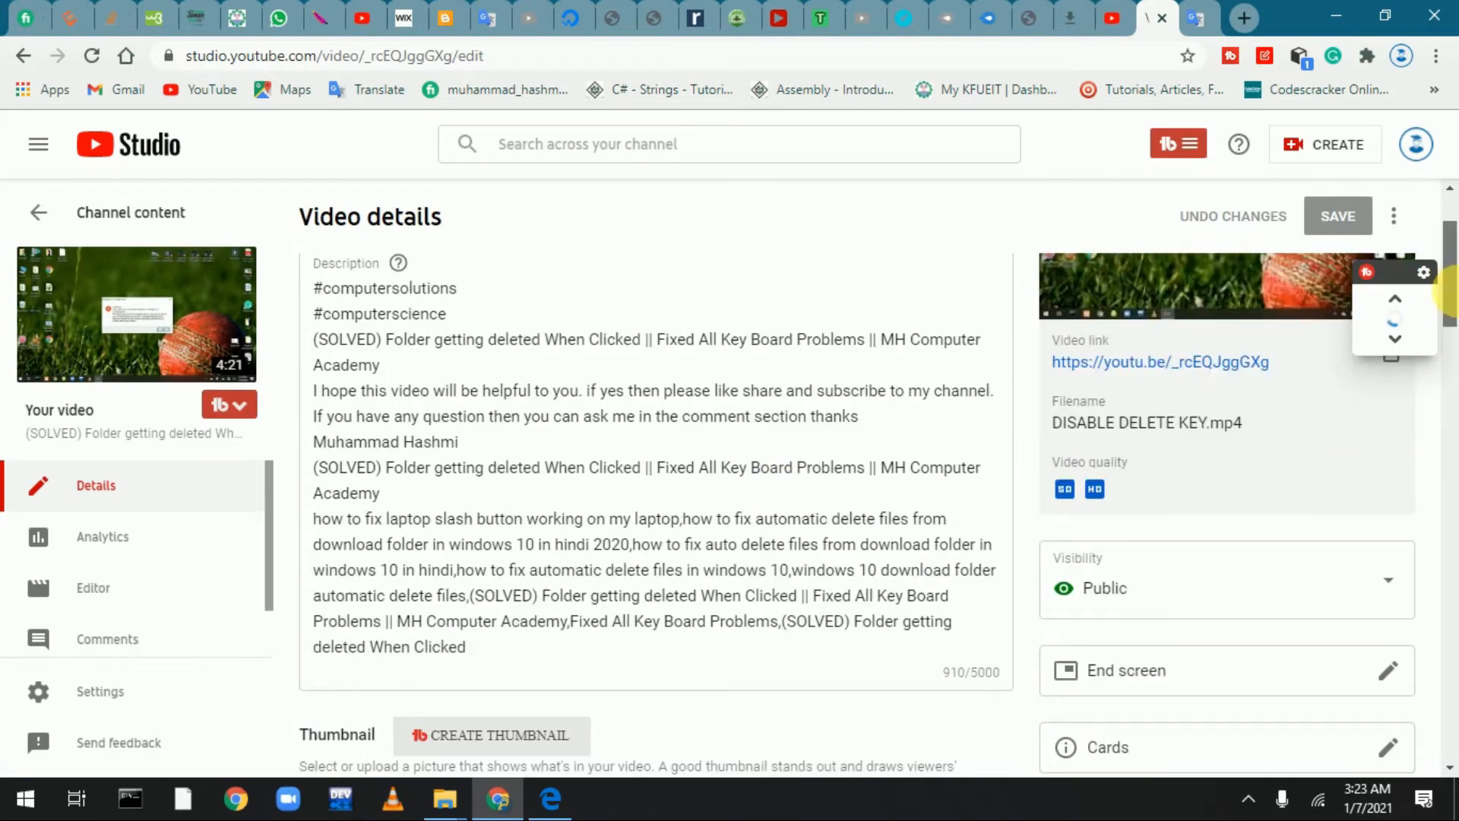
pyautogui.scroll(-2, 281, 535)
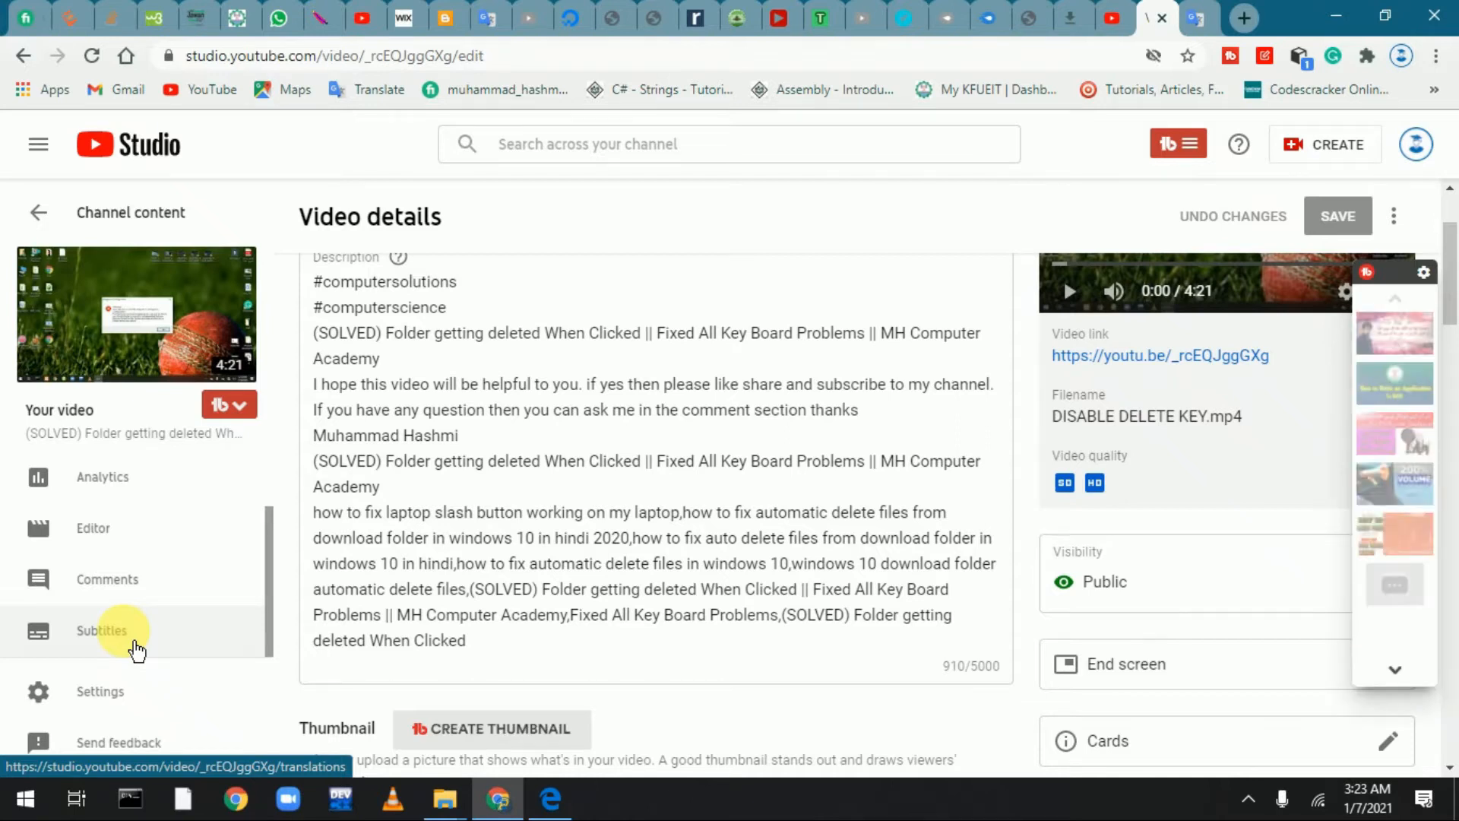
pyautogui.click(134, 645)
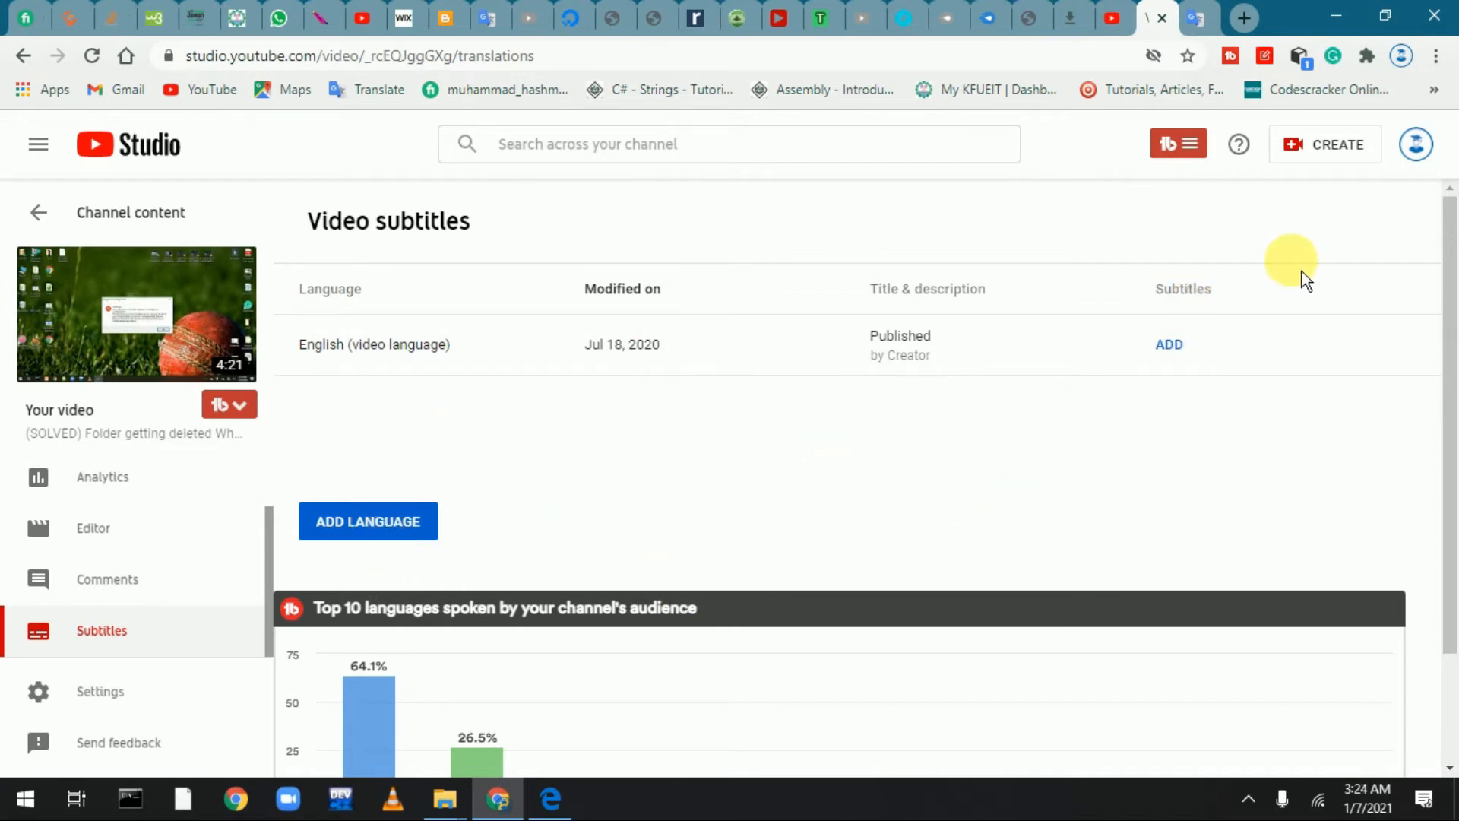
pyautogui.click(1176, 352)
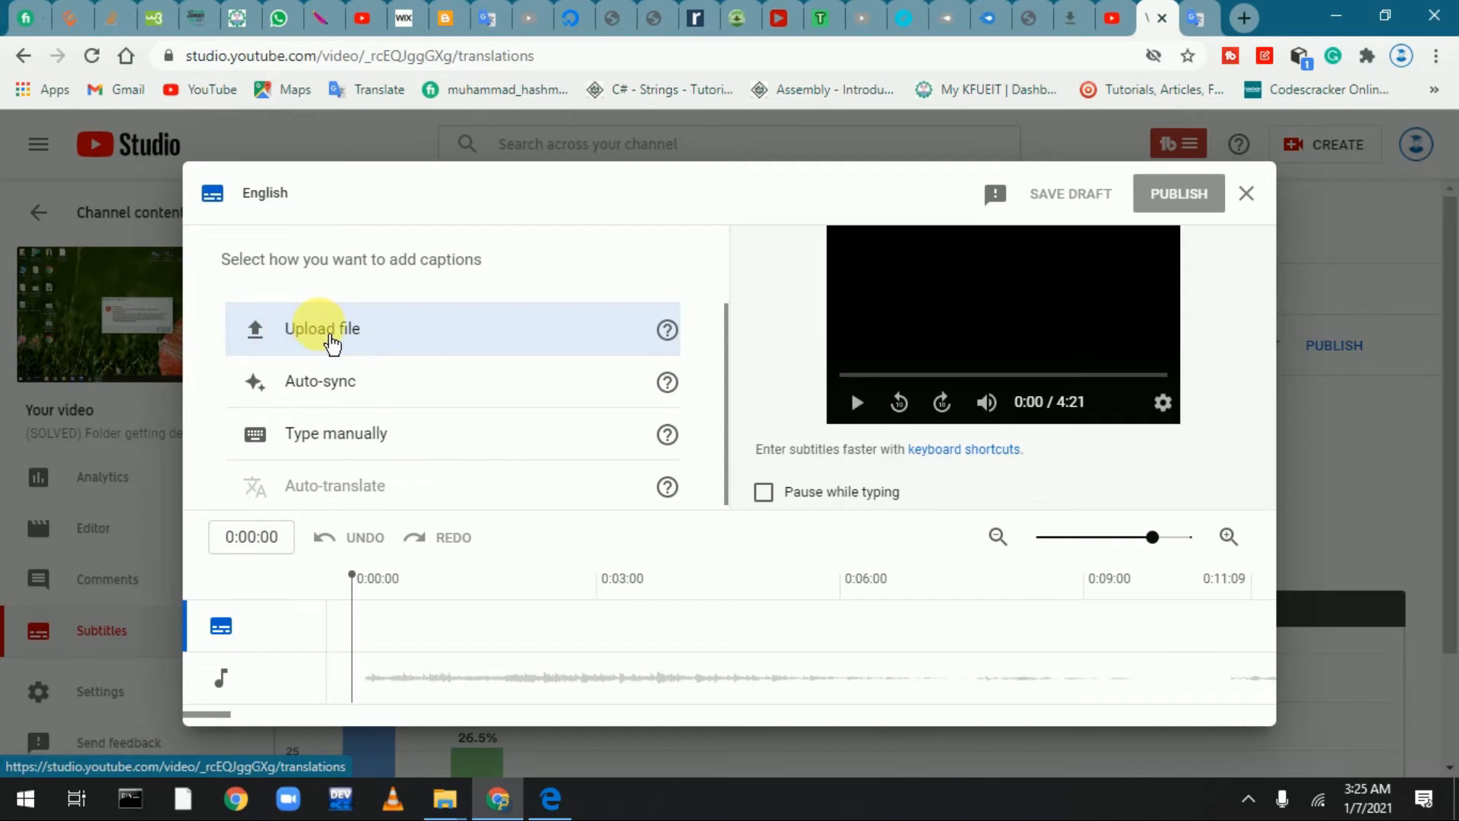
# Step: Upload the disablekey text file from the Desktop as English captions, using the "Without timing" file type
pyautogui.click(332, 344)
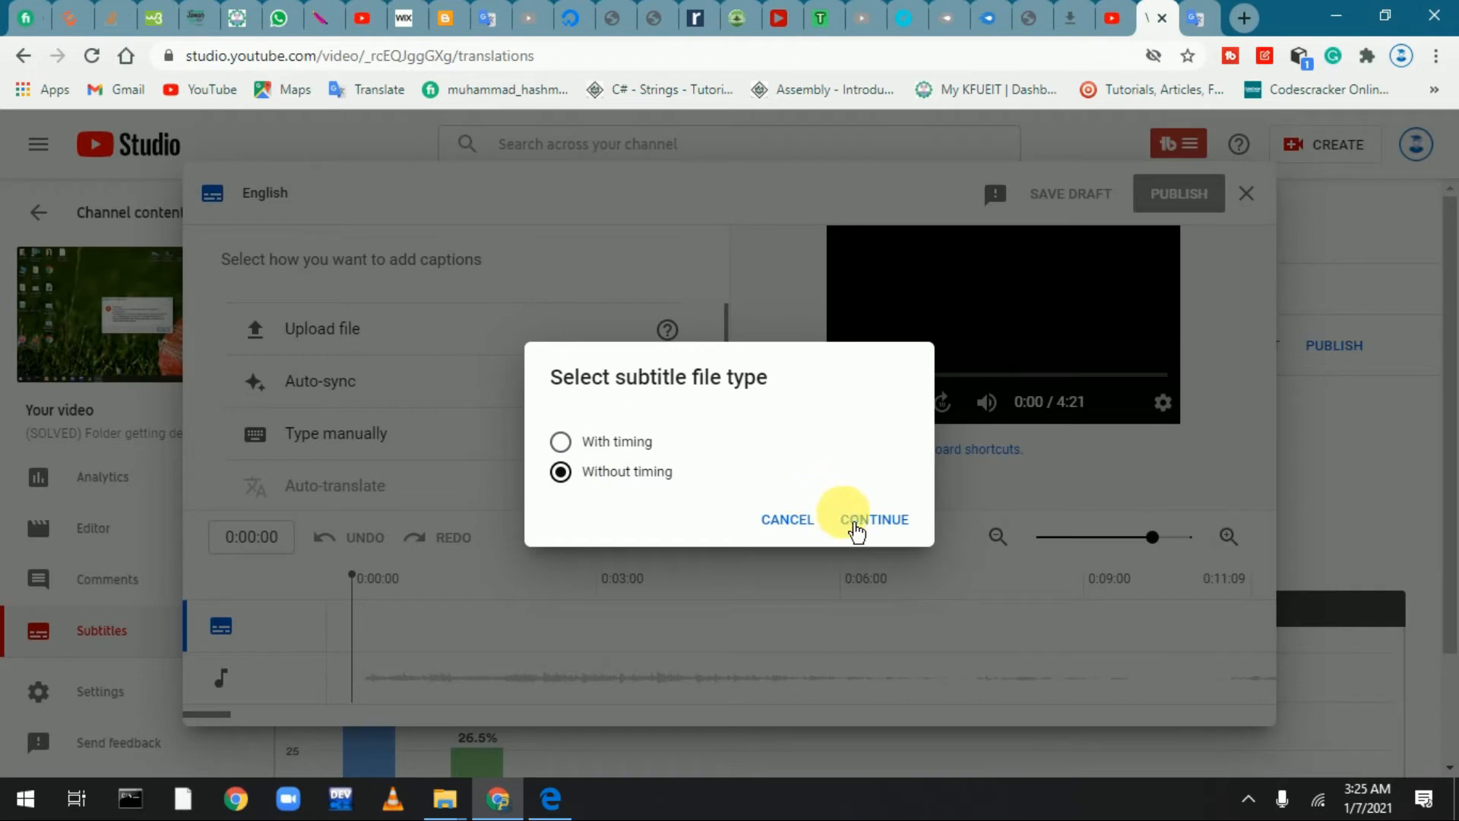
pyautogui.click(874, 524)
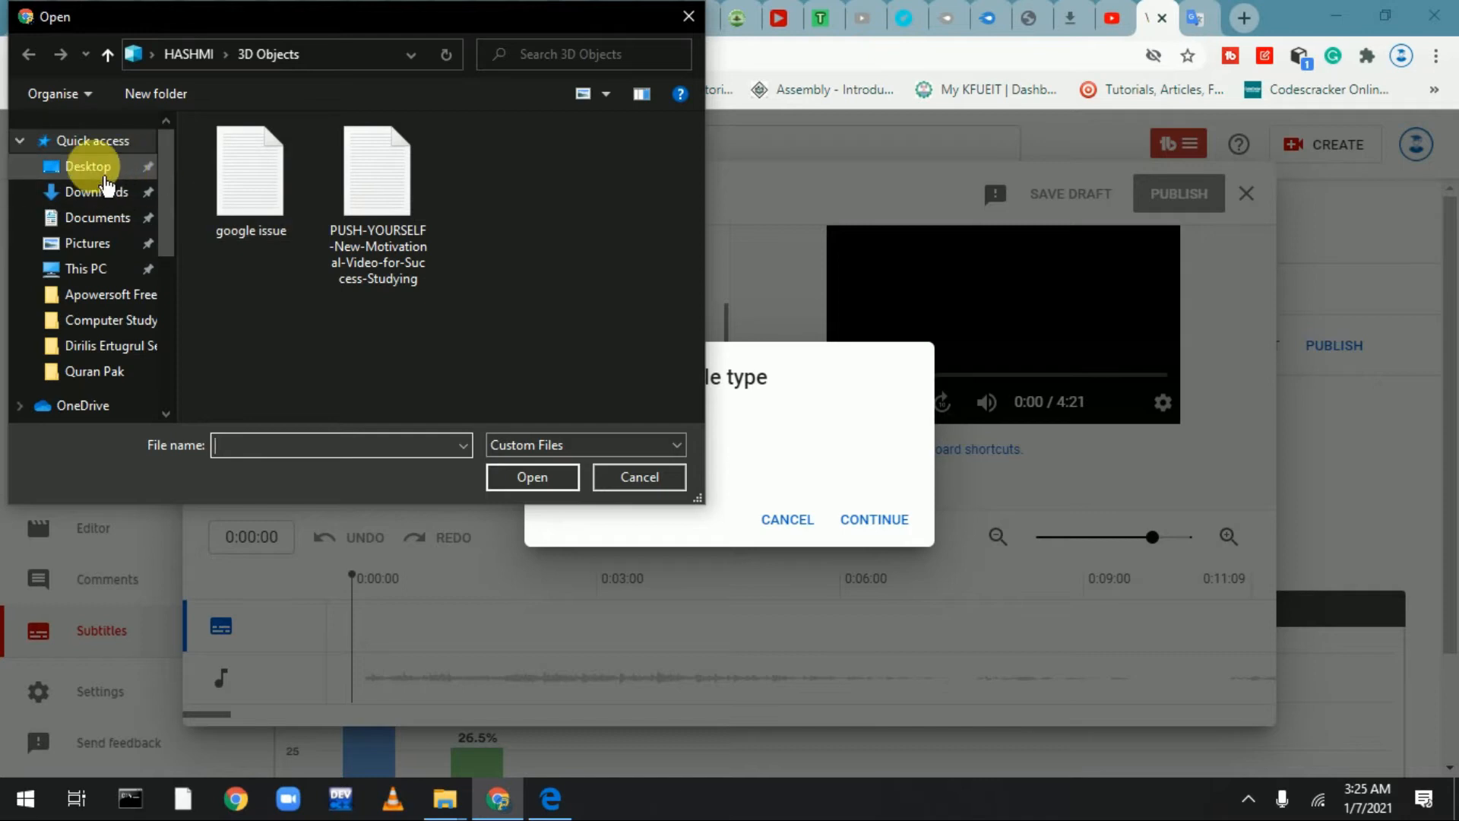
pyautogui.click(88, 166)
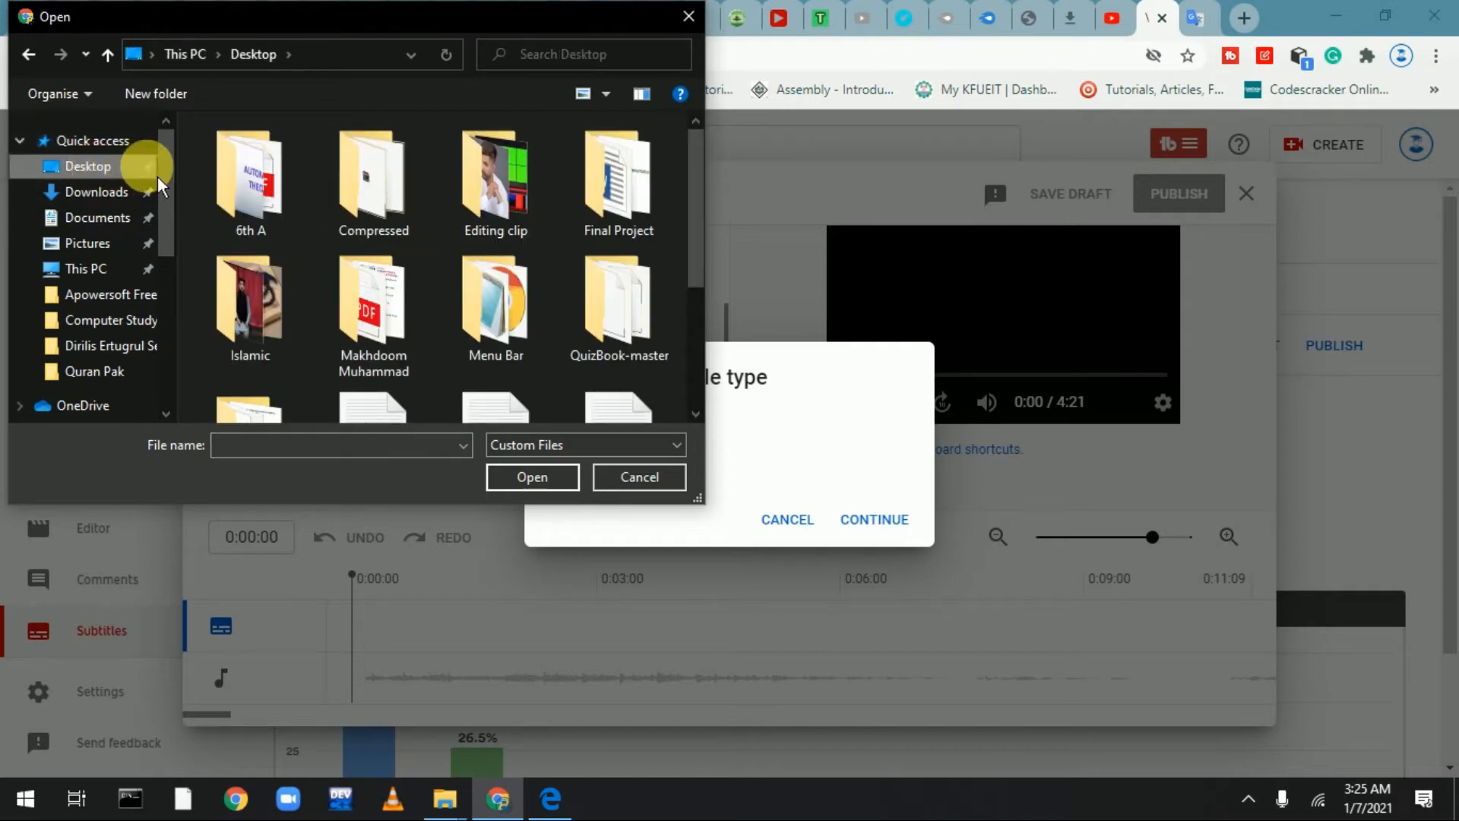
pyautogui.moveTo(712, 255); pyautogui.dragTo(697, 329)
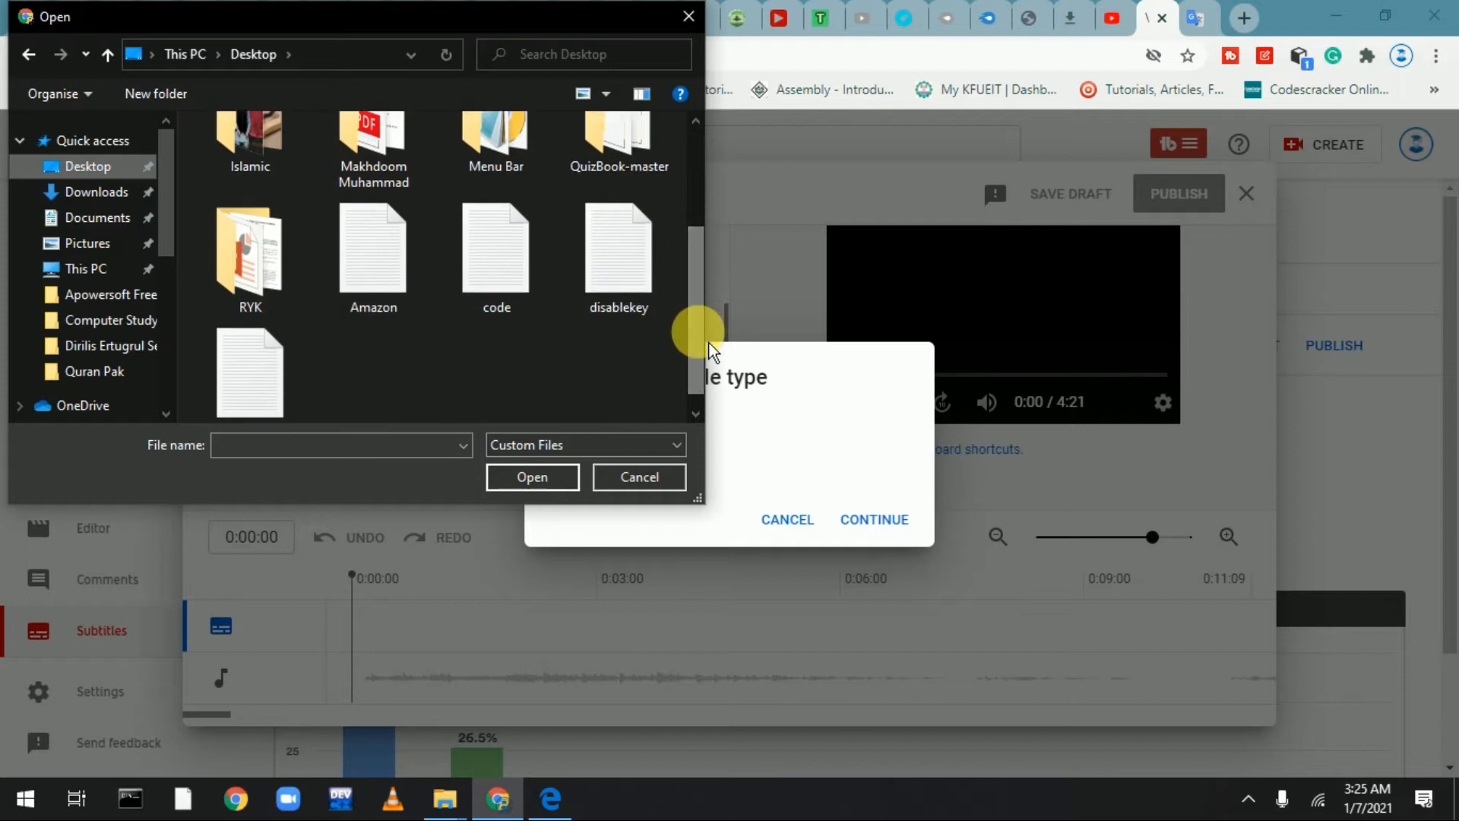
pyautogui.click(618, 288)
pyautogui.click(546, 483)
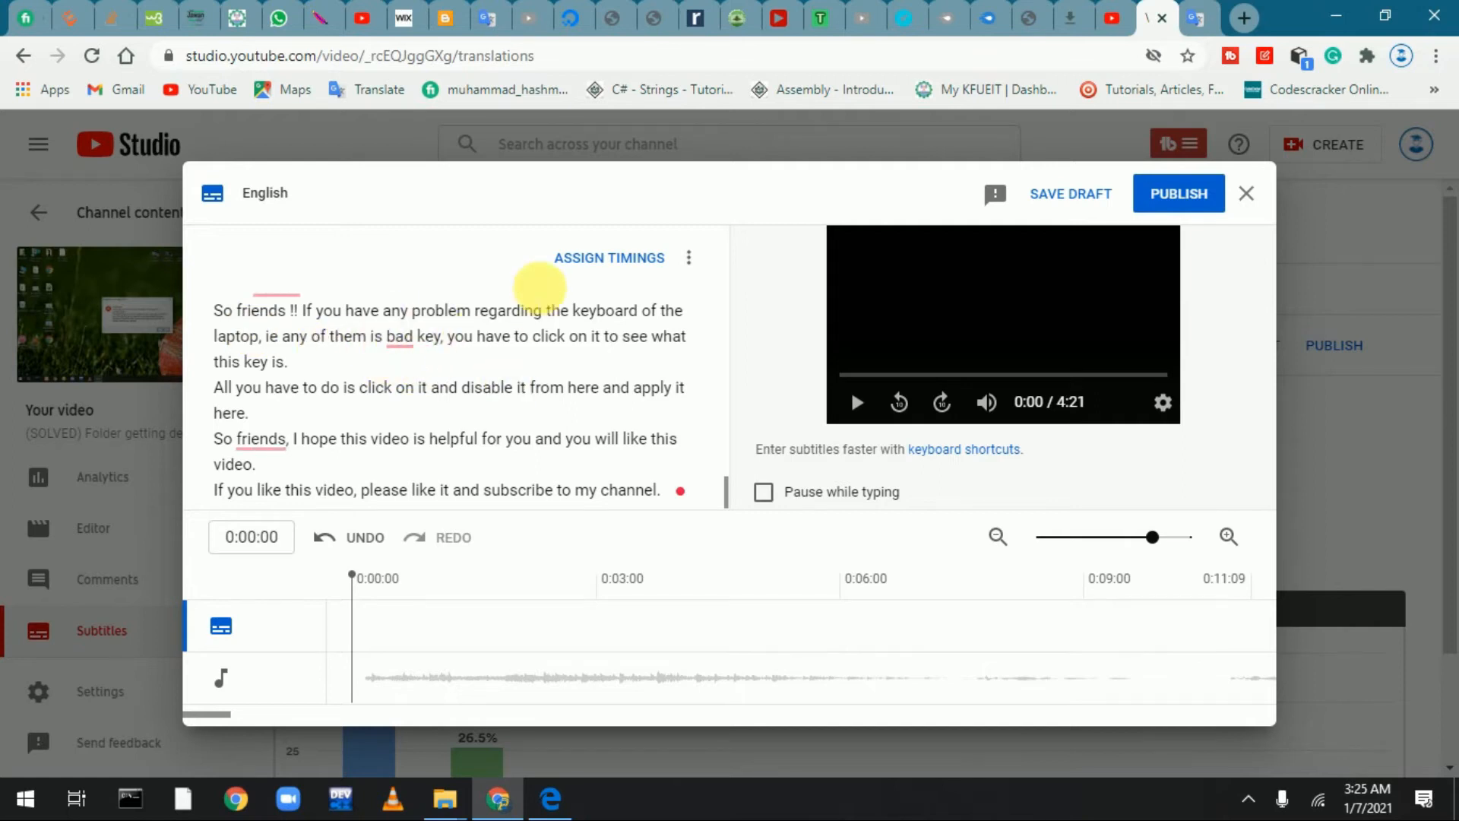
pyautogui.click(608, 263)
pyautogui.click(915, 515)
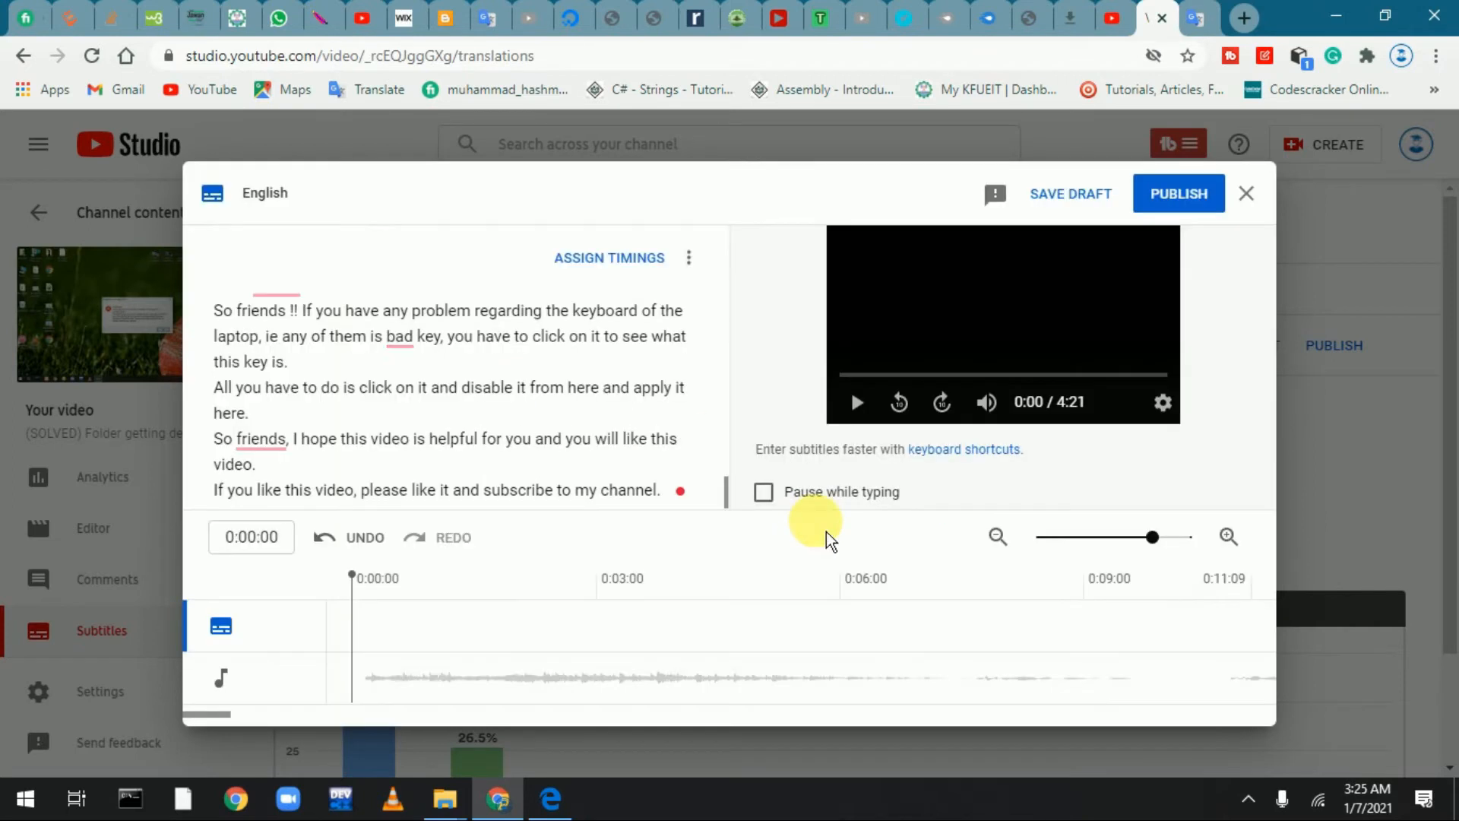
# Step: Apply the suggested comma correction in the closing caption line so it reads "So, friends, I hope this video is helpful"
pyautogui.moveTo(726, 489); pyautogui.dragTo(727, 481)
pyautogui.moveTo(264, 488)
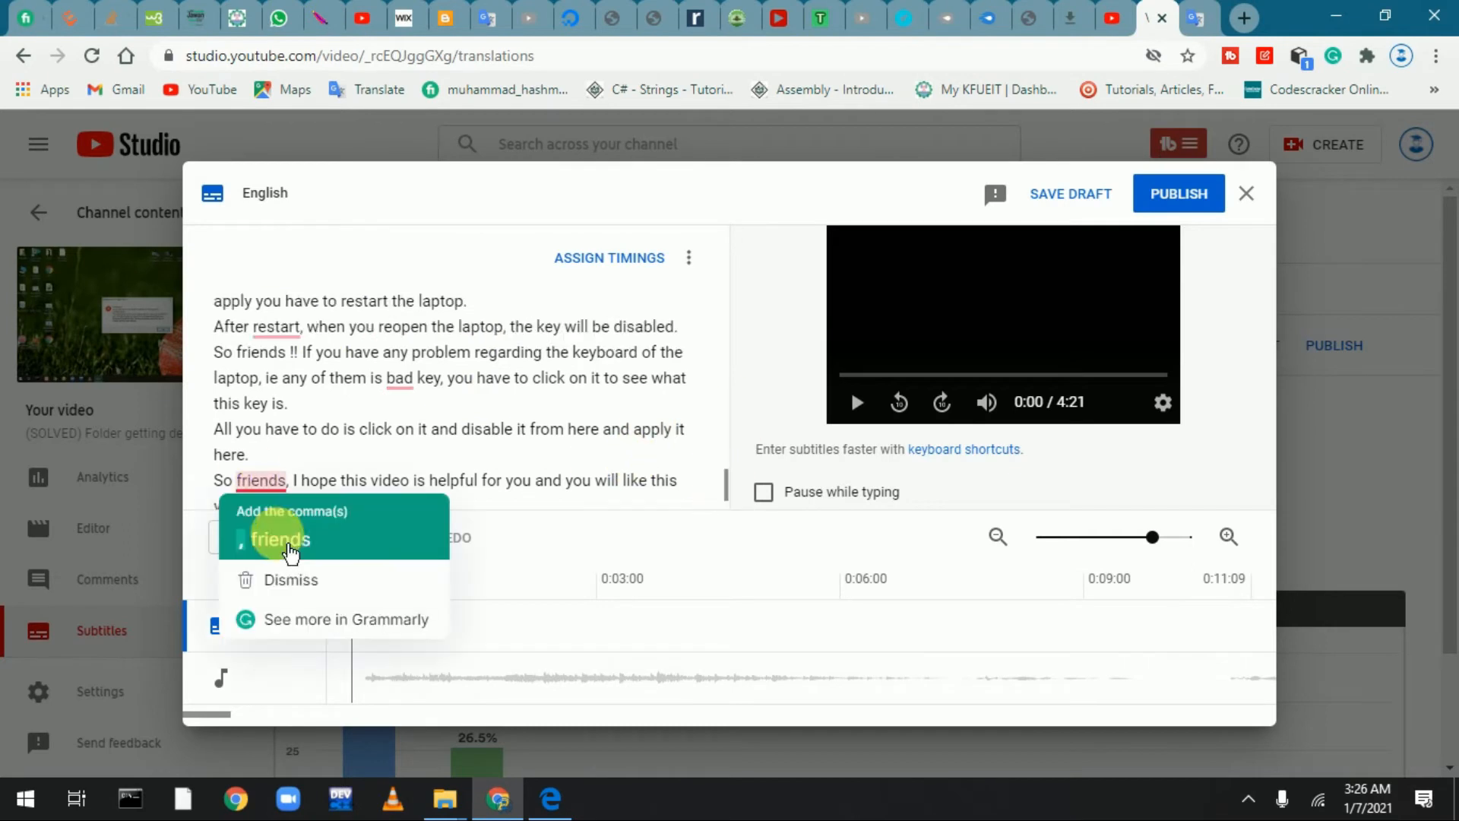
pyautogui.click(282, 539)
pyautogui.click(297, 551)
# Step: Accept the suggested corrections for the flagged words in the earlier caption lines and change one word to "are"
pyautogui.moveTo(726, 308); pyautogui.dragTo(728, 464)
pyautogui.moveTo(394, 332)
pyautogui.click(393, 400)
pyautogui.moveTo(231, 351)
pyautogui.click(237, 403)
pyautogui.moveTo(325, 430)
pyautogui.click(333, 463)
pyautogui.moveTo(231, 377)
pyautogui.click(234, 414)
pyautogui.click(280, 405)
pyautogui.press('BackSpace')
pyautogui.press('BackSpace')
pyautogui.write('are')
# Step: Accept the remaining grammar suggestions in the caption text, including the change to "a bad key"
pyautogui.moveTo(397, 455)
pyautogui.moveTo(727, 402); pyautogui.dragTo(736, 514)
pyautogui.click(420, 512)
pyautogui.moveTo(315, 377)
pyautogui.click(338, 433)
pyautogui.moveTo(278, 479)
pyautogui.click(289, 512)
pyautogui.moveTo(405, 420)
pyautogui.click(417, 471)
# Step: Preview the video briefly and publish the English subtitles, opening the video on YouTube as well
pyautogui.click(856, 402)
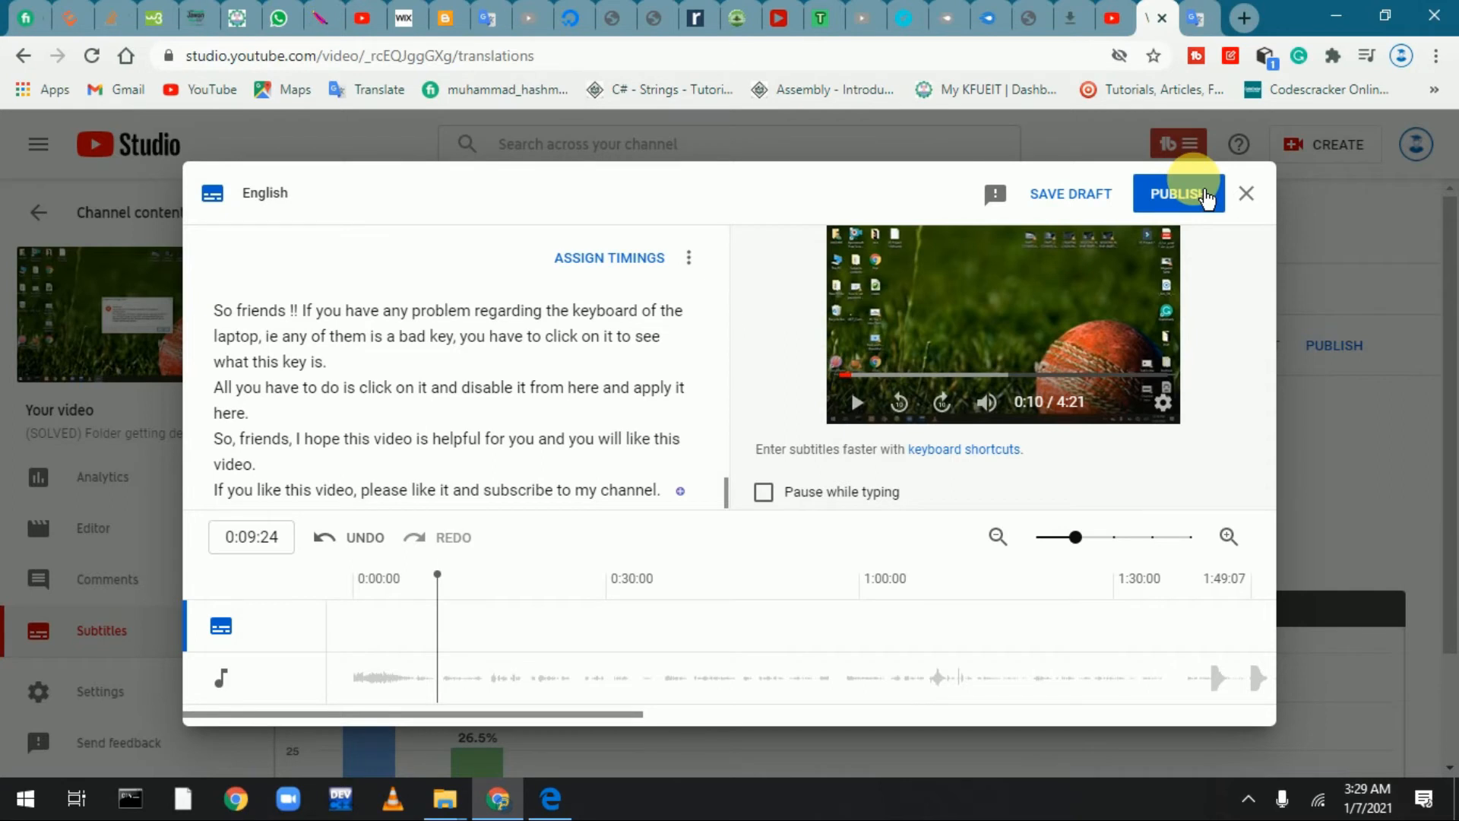
pyautogui.click(1207, 196)
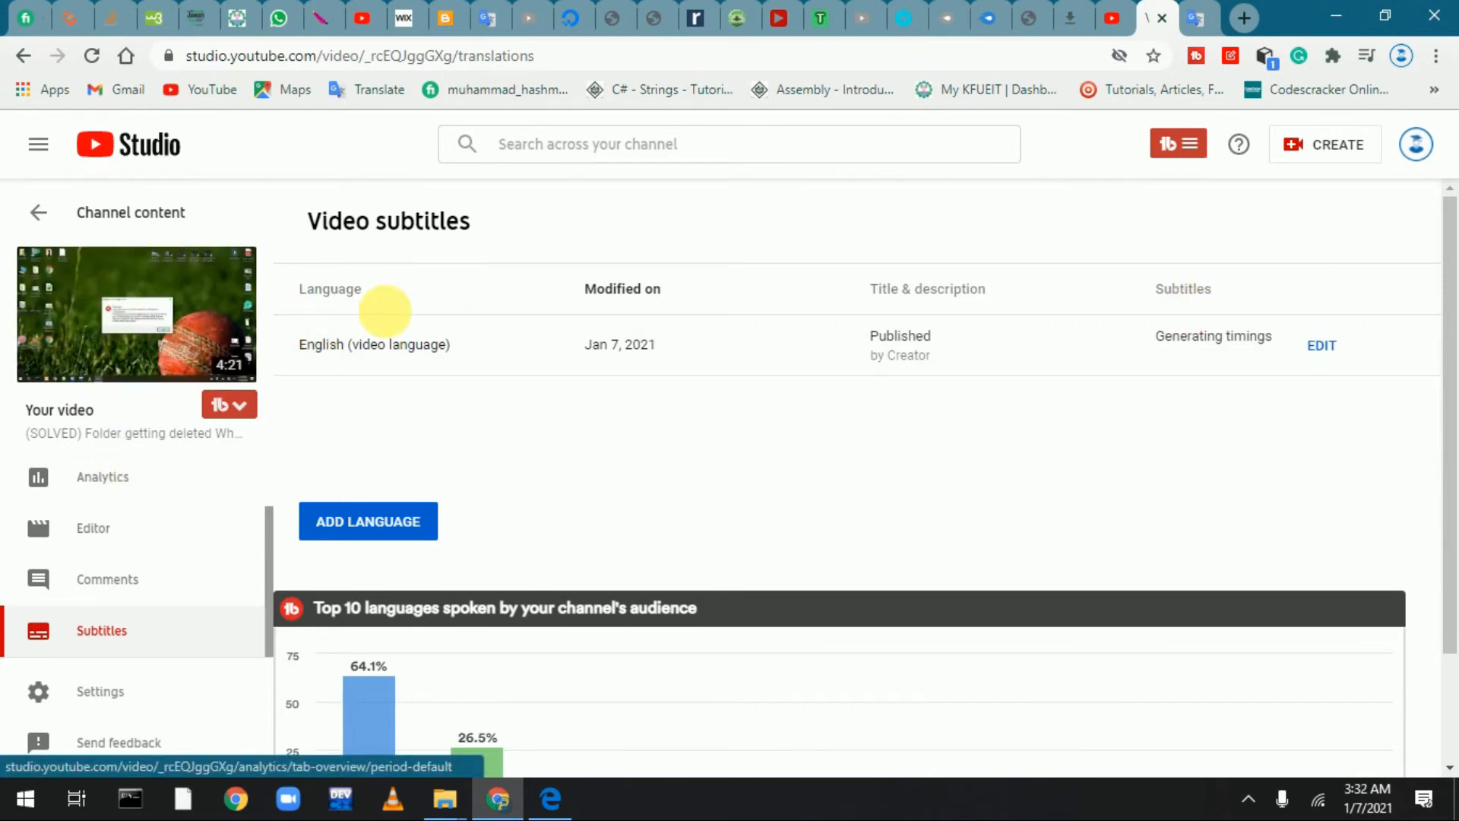
pyautogui.moveTo(180, 296)
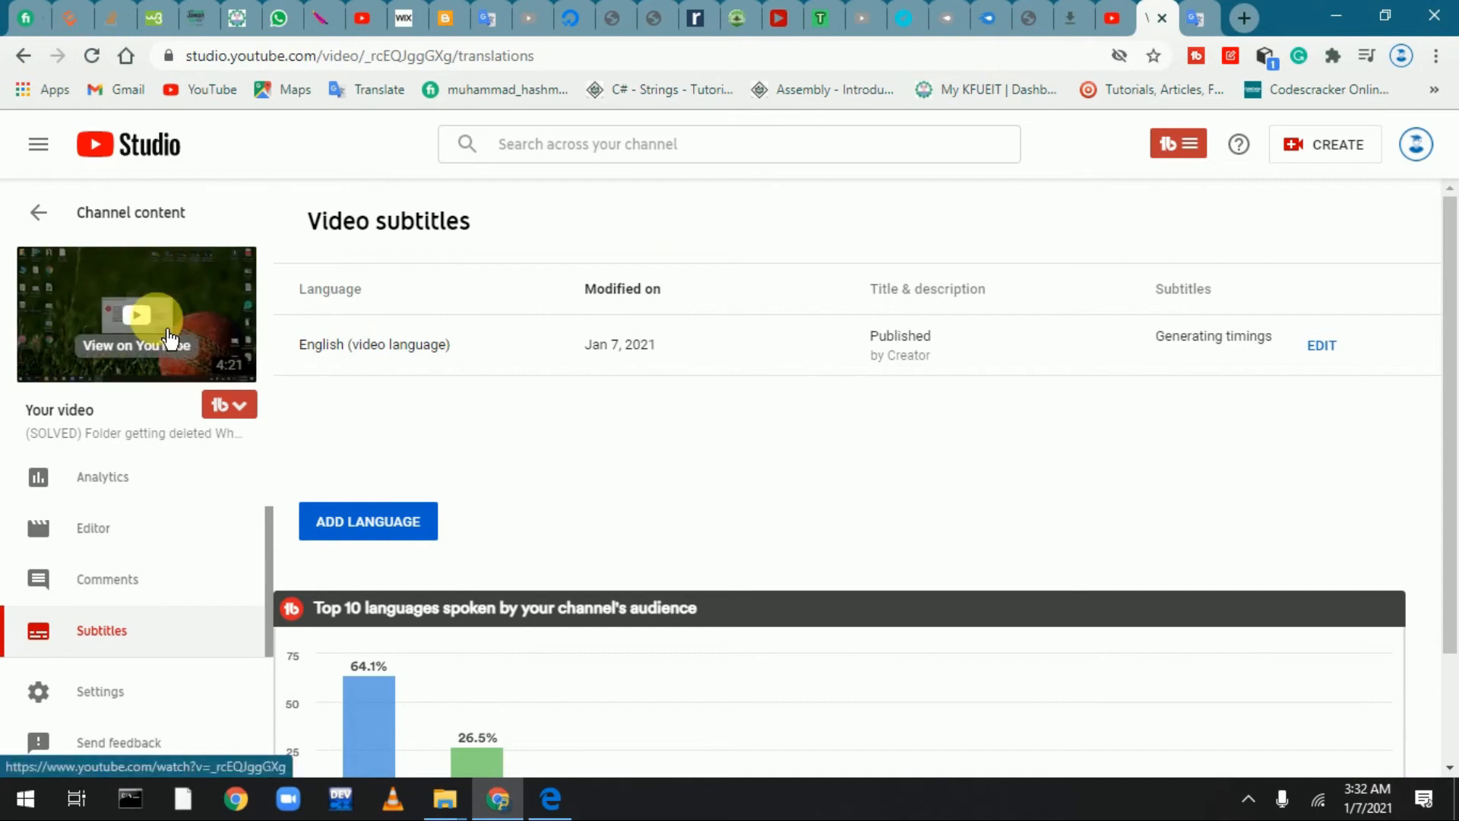
pyautogui.click(162, 336)
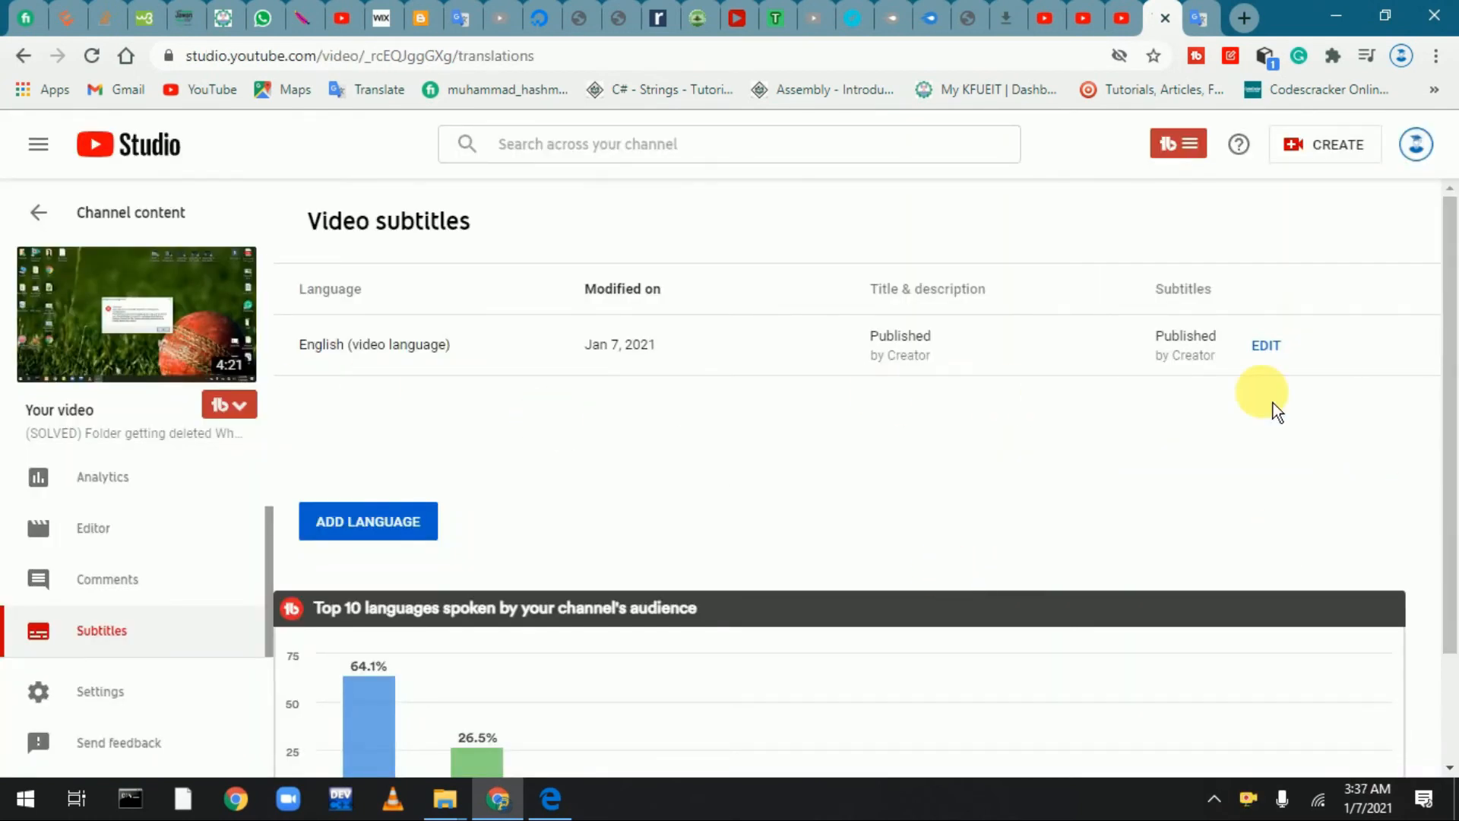
# Step: Reopen the published English subtitles and play the preview up to the first timed caption
pyautogui.click(1275, 354)
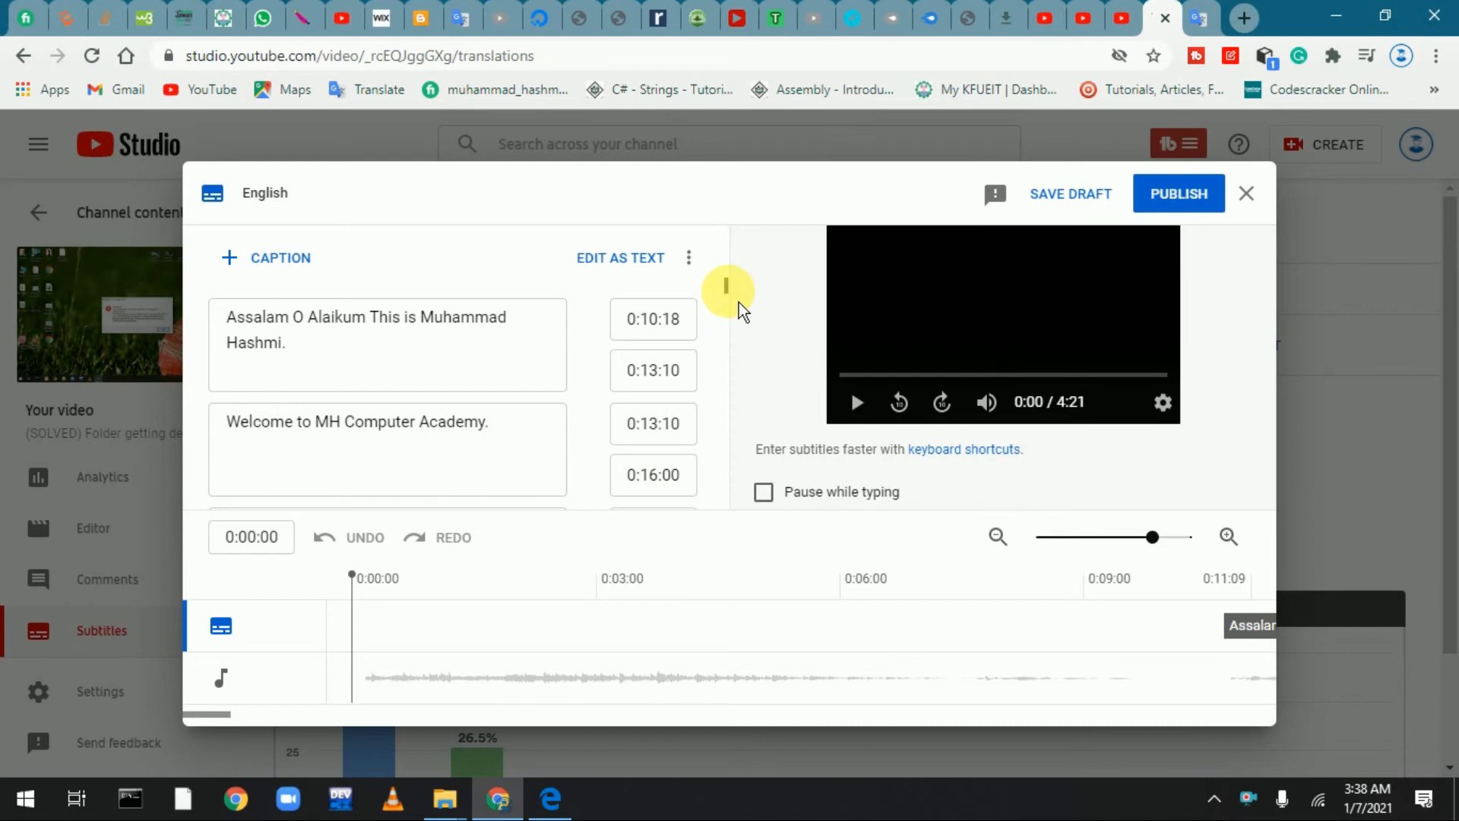
pyautogui.moveTo(739, 303); pyautogui.dragTo(738, 348)
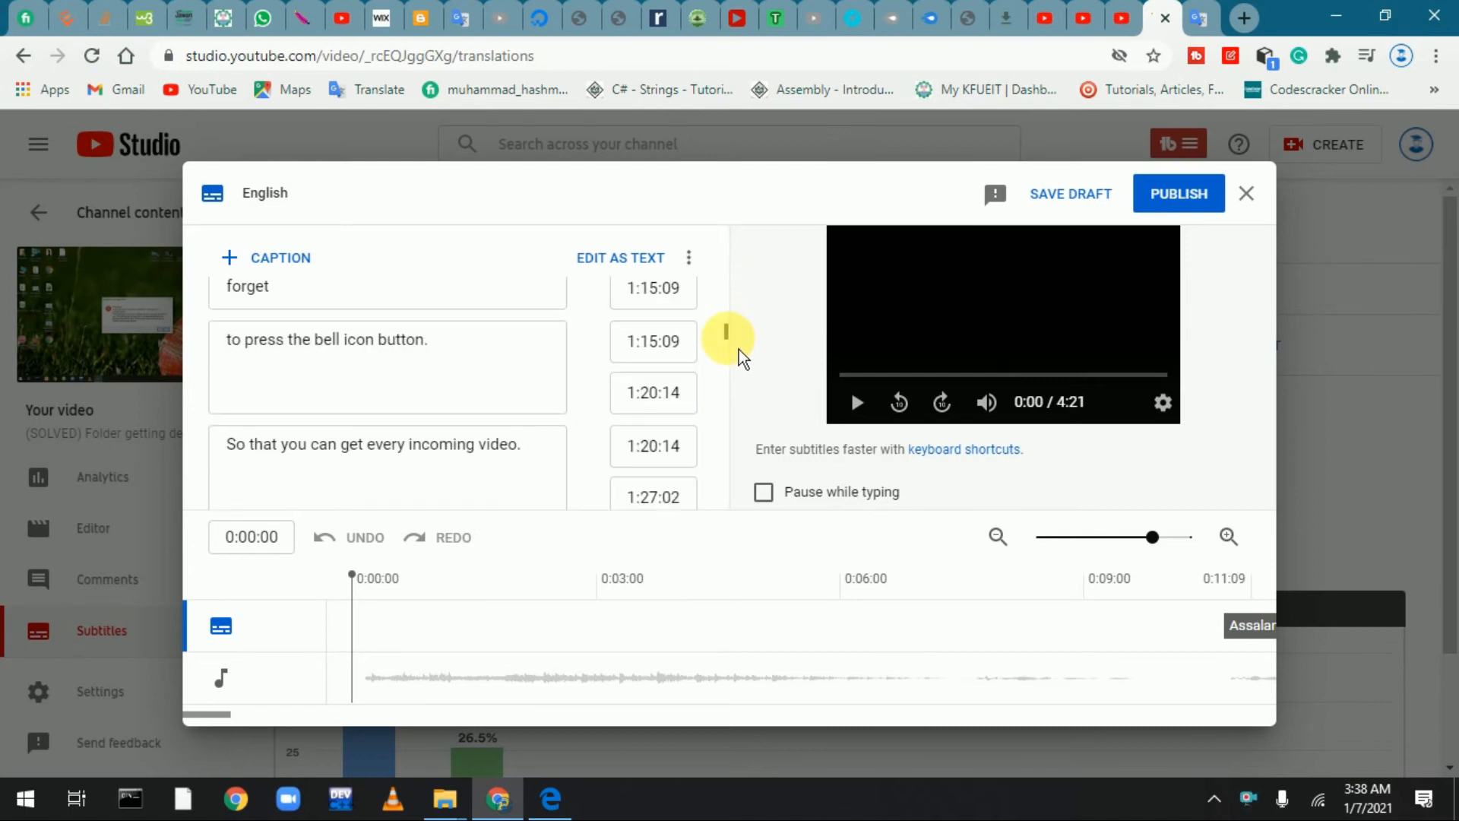
pyautogui.click(862, 412)
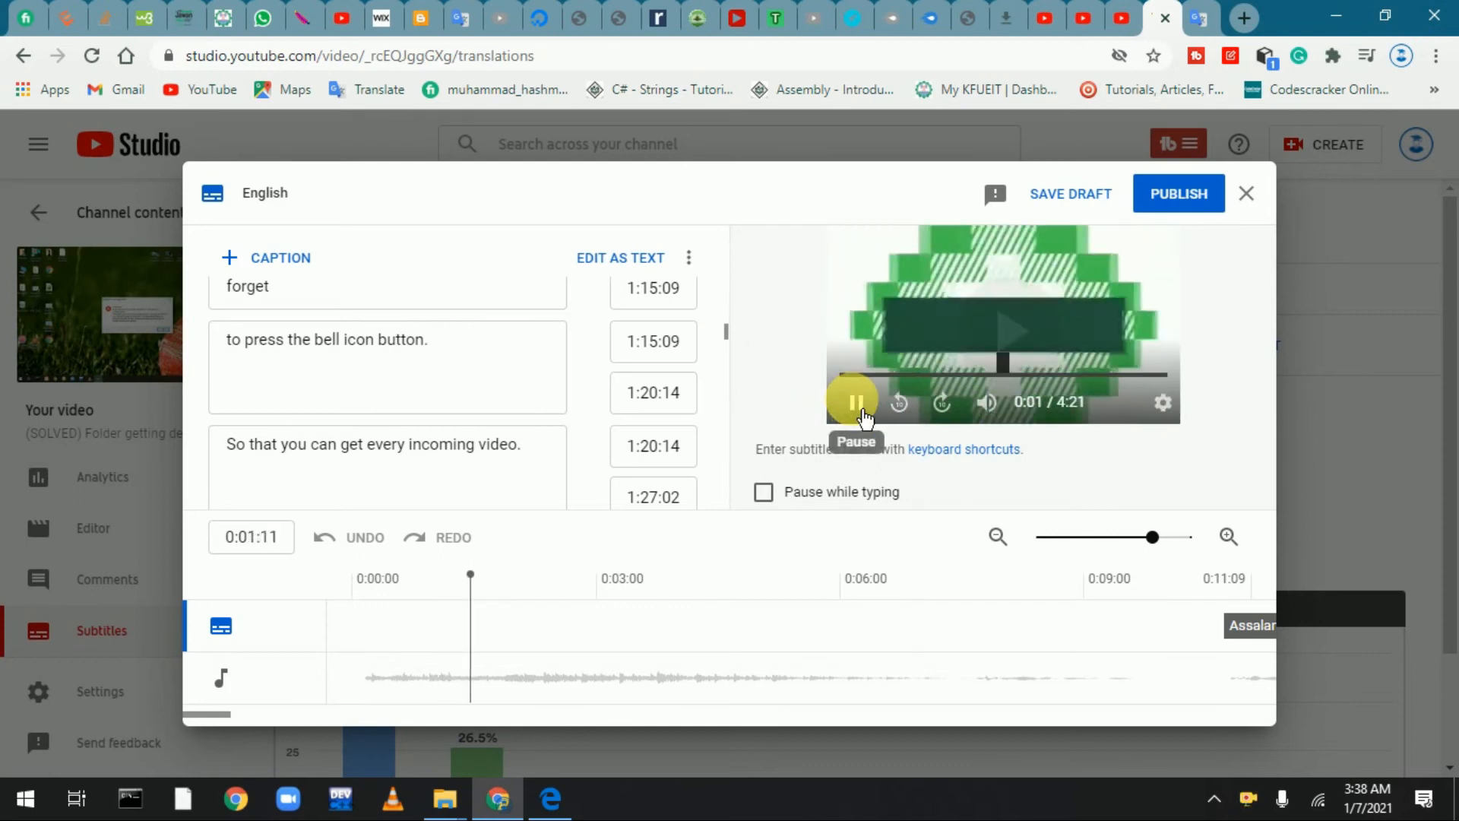
pyautogui.click(863, 412)
pyautogui.click(863, 412)
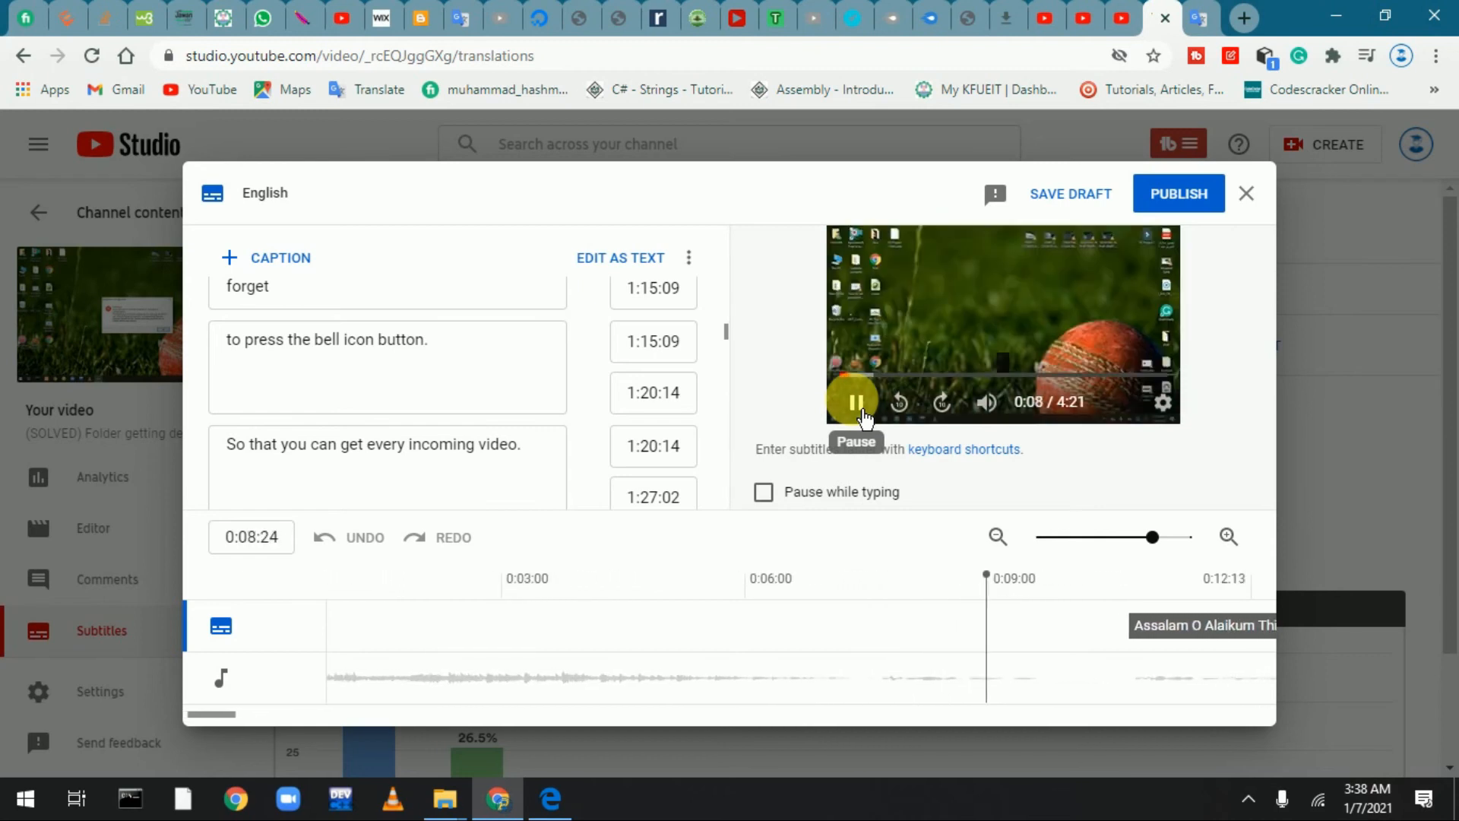
pyautogui.click(857, 403)
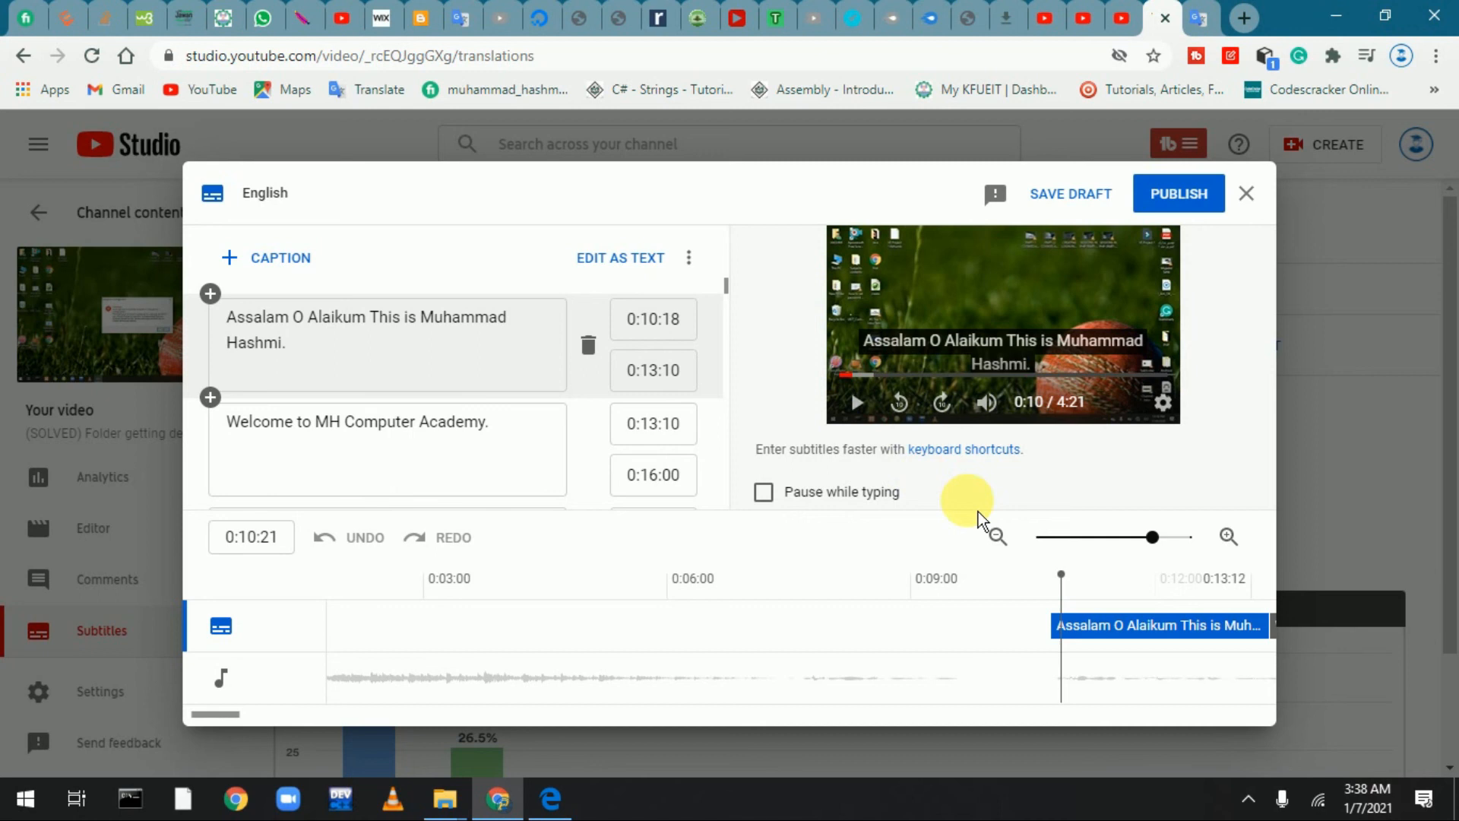
# Step: Raise the system volume and continue the preview to check that the captions match the speech
pyautogui.press('XF86AudioRaiseVolume')
pyautogui.press('XF86AudioRaiseVolume')
pyautogui.press('XF86AudioRaiseVolume')
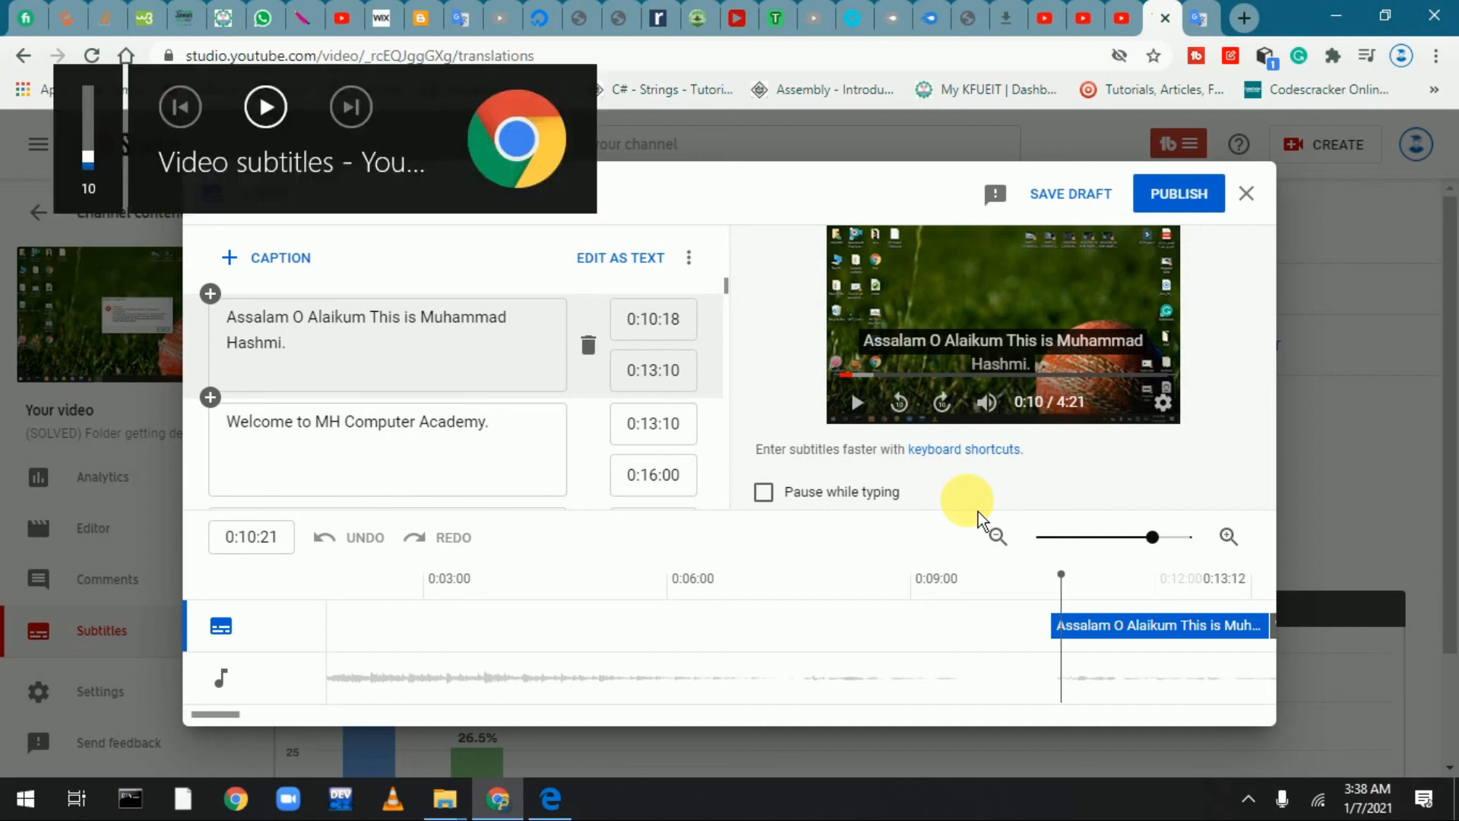
pyautogui.press('XF86AudioRaiseVolume')
pyautogui.press('XF86AudioRaiseVolume')
pyautogui.press('XF86AudioRaiseVolume')
pyautogui.press('XF86AudioRaiseVolume')
pyautogui.press('XF86AudioRaiseVolume')
pyautogui.press('XF86AudioRaiseVolume')
pyautogui.press('XF86AudioPlay')
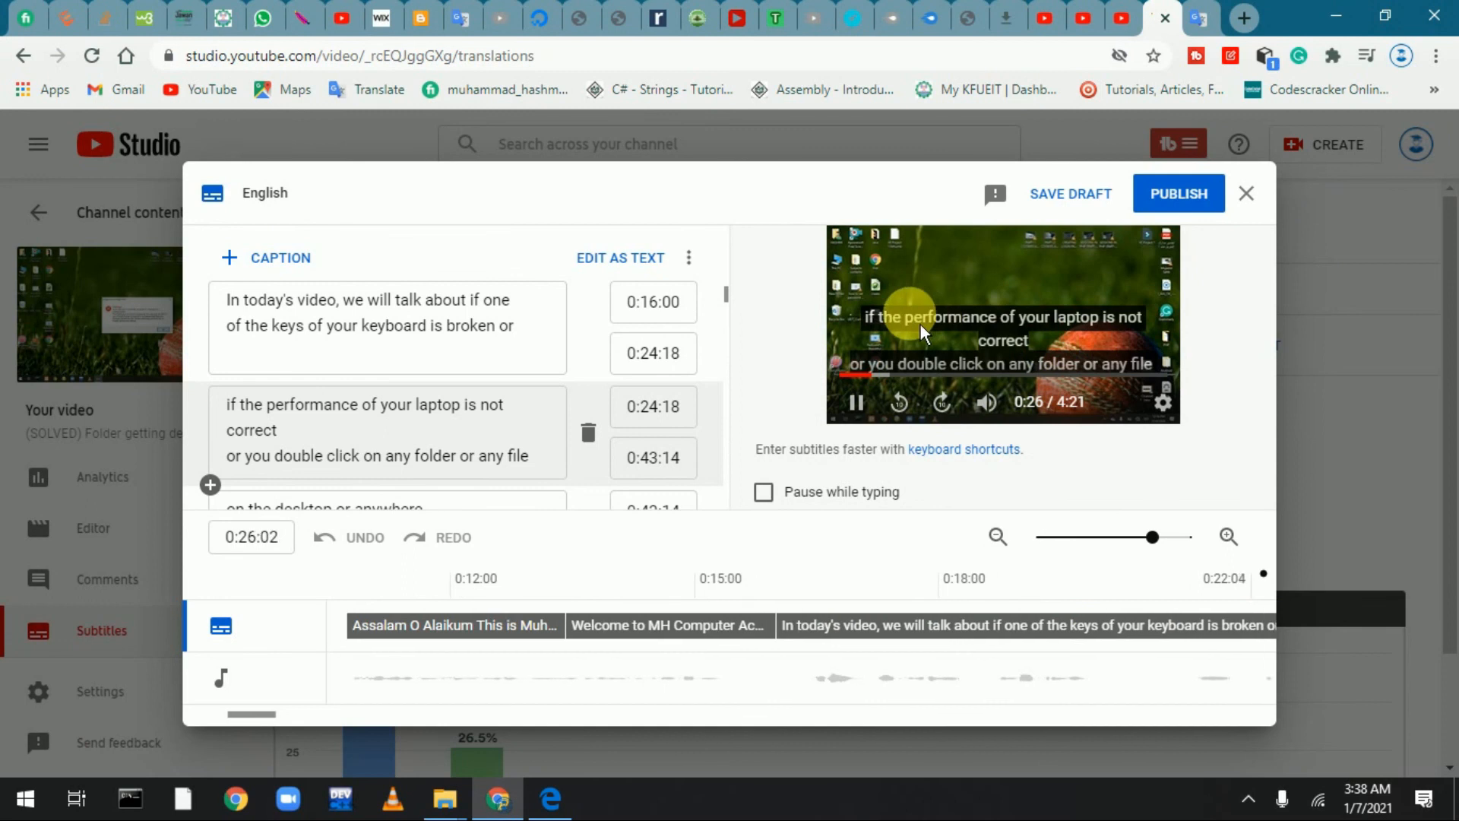
pyautogui.click(1022, 346)
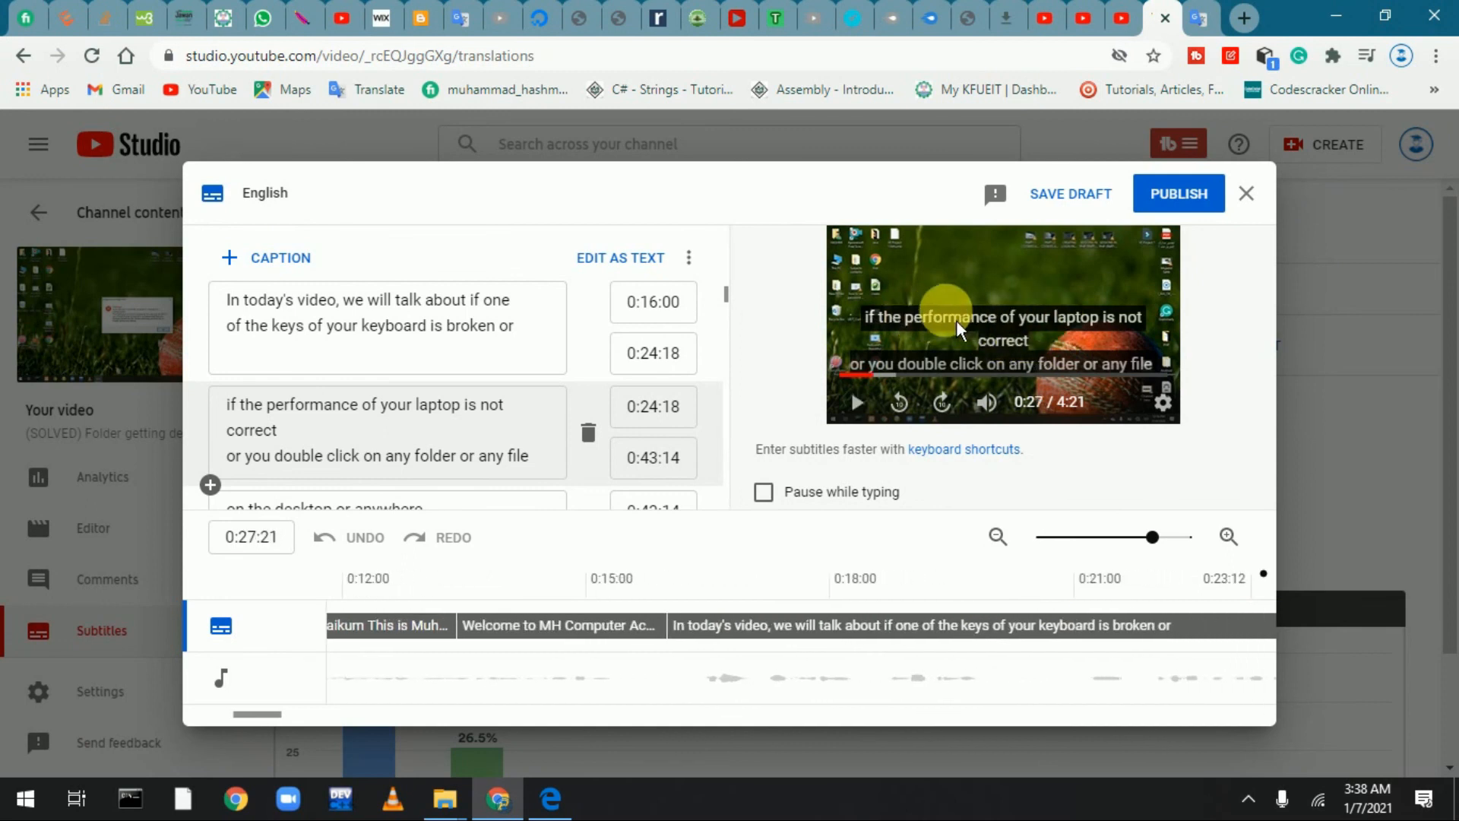